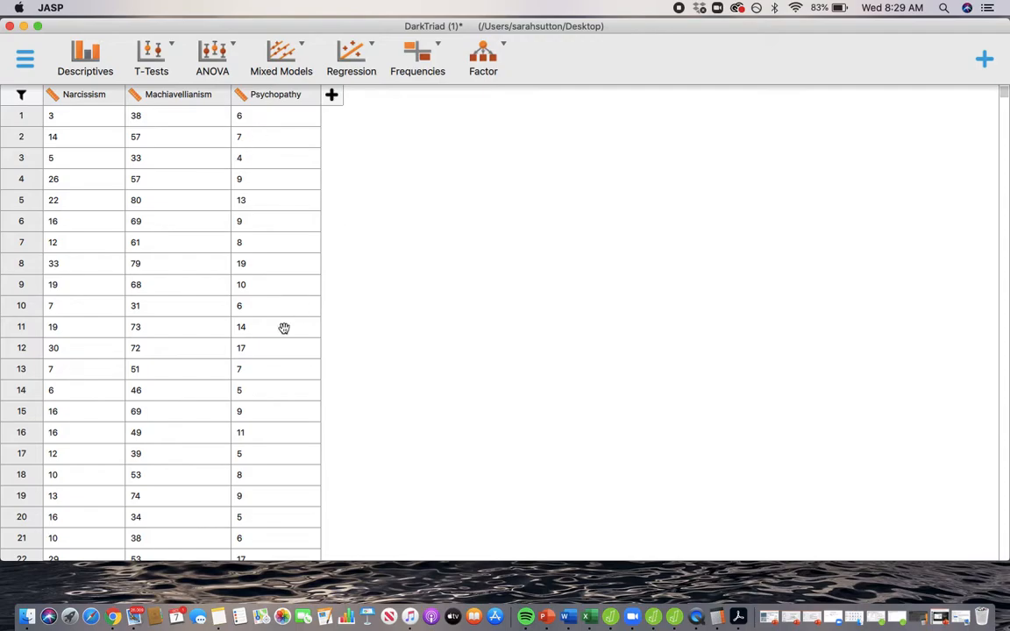
Run descriptive statistics on Narcissism, Machiavellianism and Psychopathy
scroll(279, 331, down, 6)
scroll(278, 334, down, 5)
scroll(279, 333, up, 10)
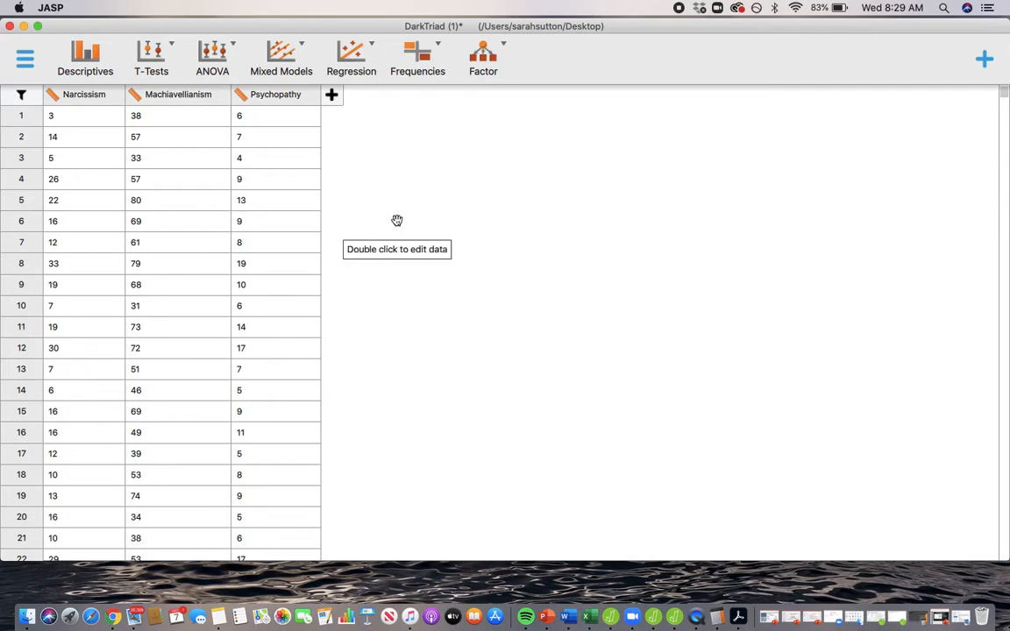
click(92, 56)
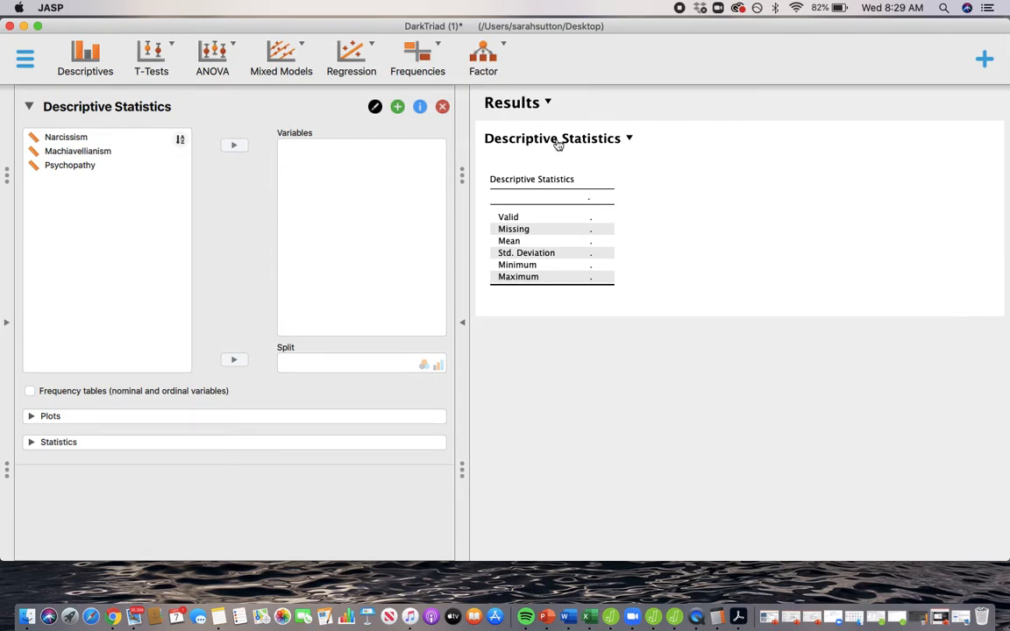
double_click(49, 137)
double_click(49, 138)
double_click(50, 139)
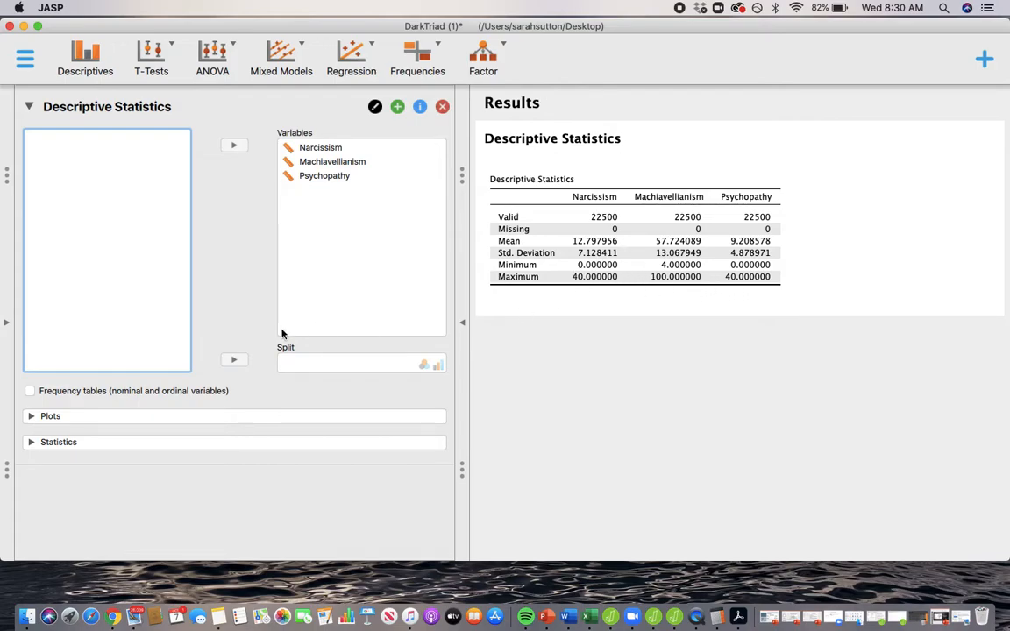
Add the median, mode, range and MAD to the descriptive statistics table
click(32, 445)
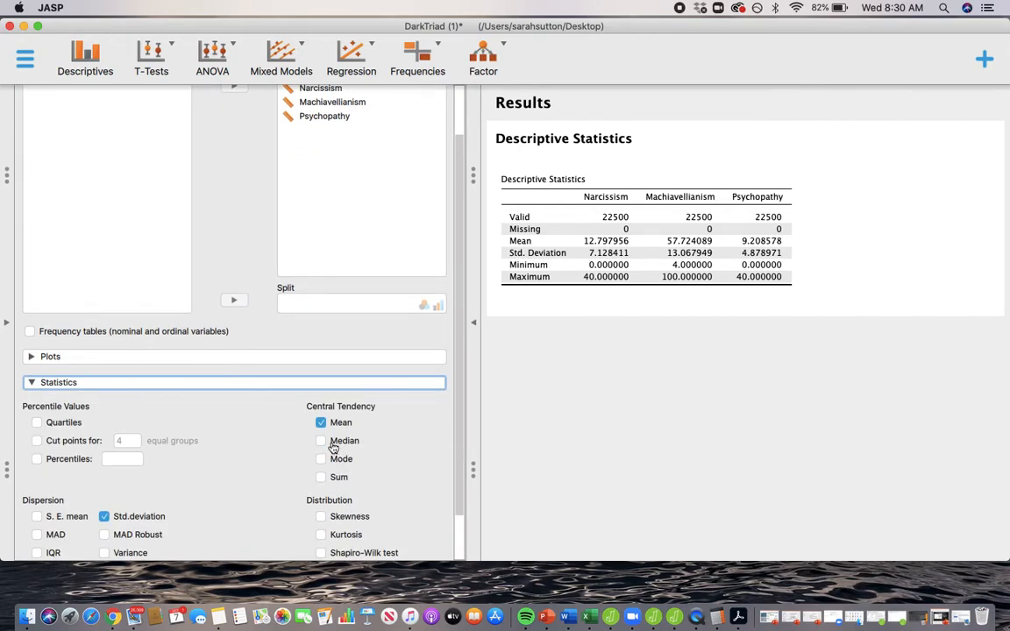
click(321, 441)
click(323, 460)
scroll(92, 512, down, 1)
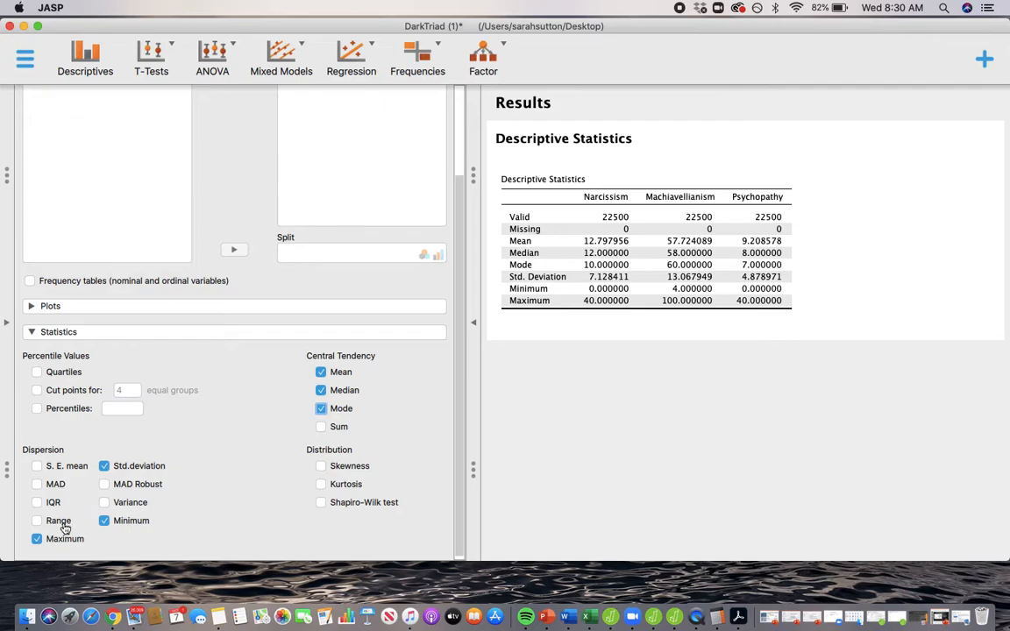
click(54, 521)
click(38, 485)
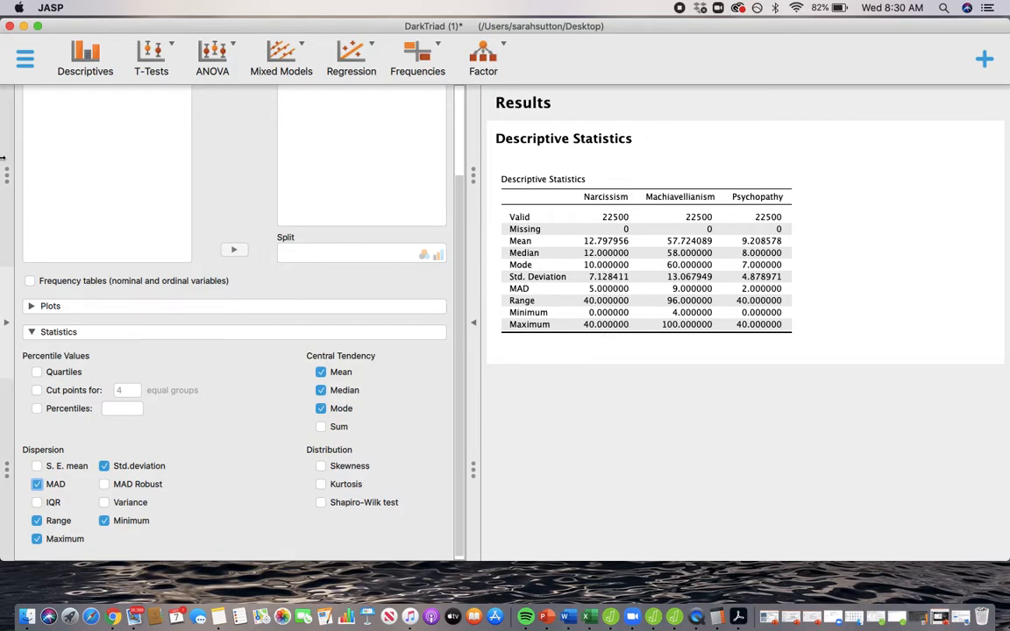
Reveal the data table beside the analysis and view the measurement level choices for the Narcissism column
drag(7, 177, 307, 167)
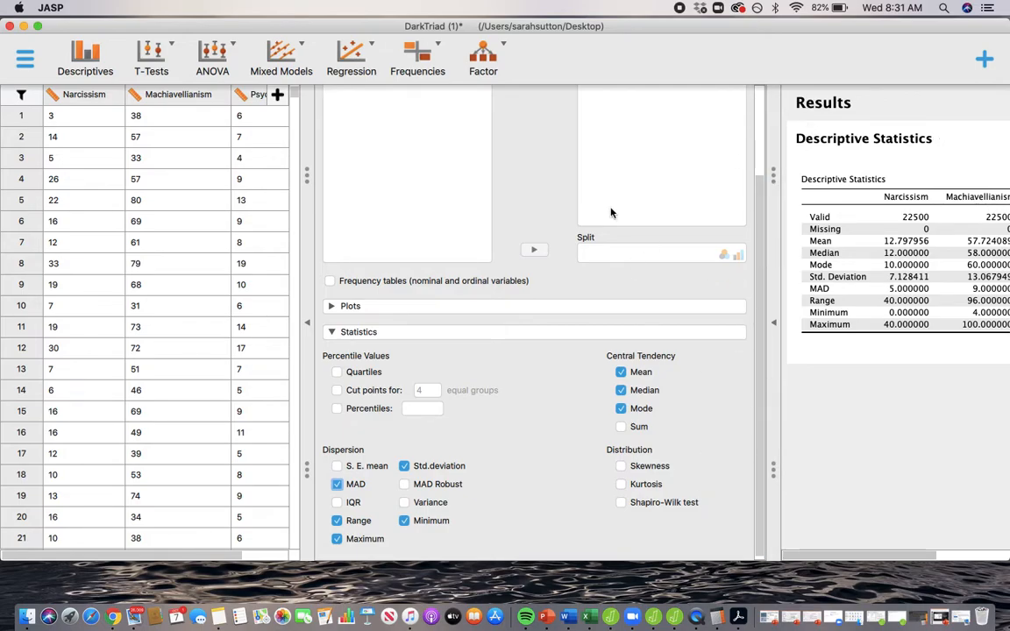
drag(307, 176, 338, 242)
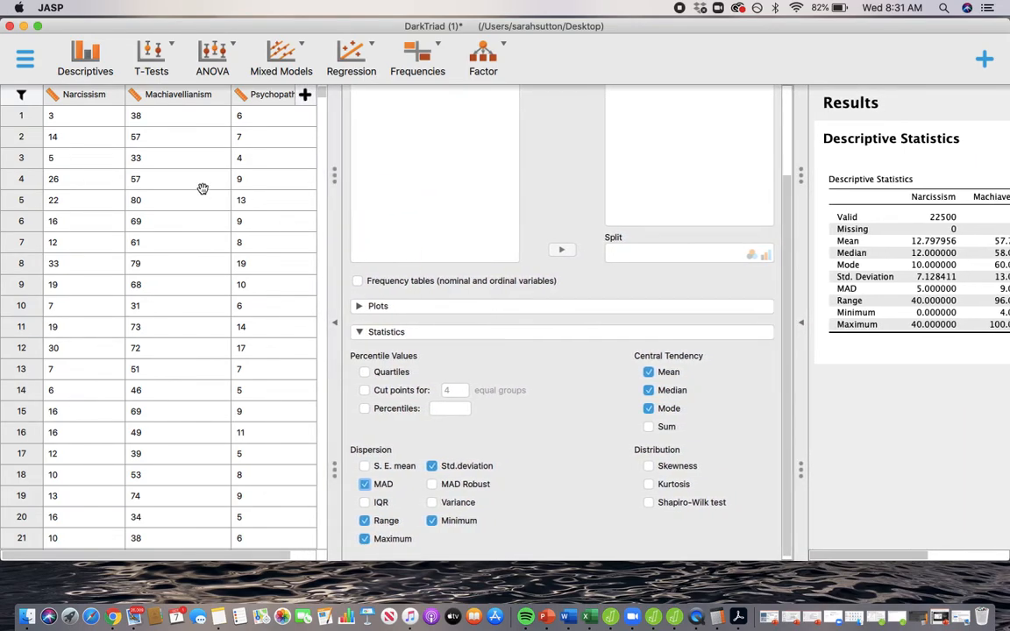
click(53, 100)
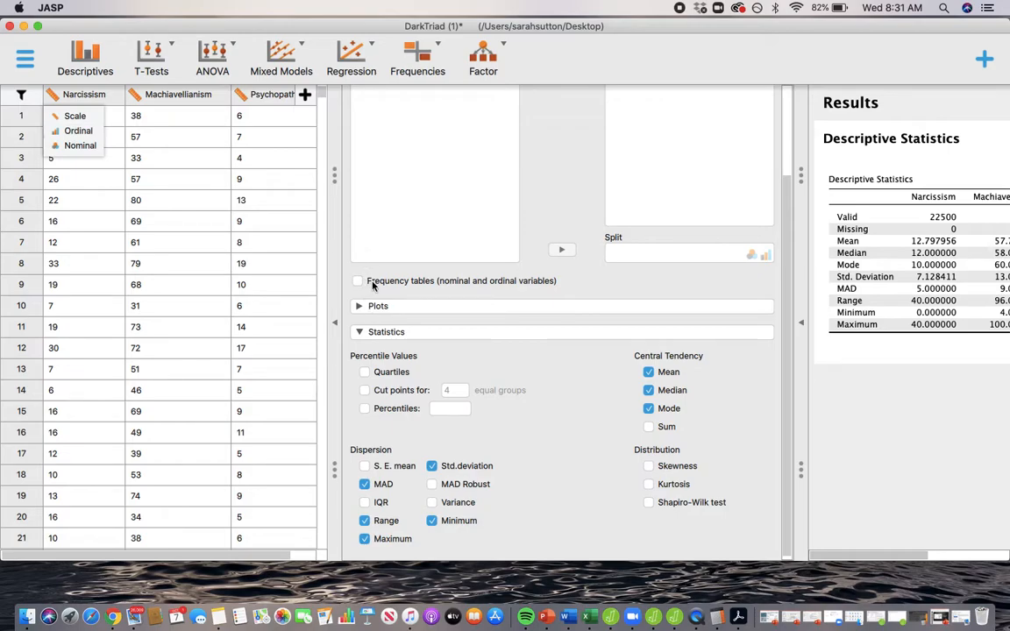
drag(334, 173, 375, 166)
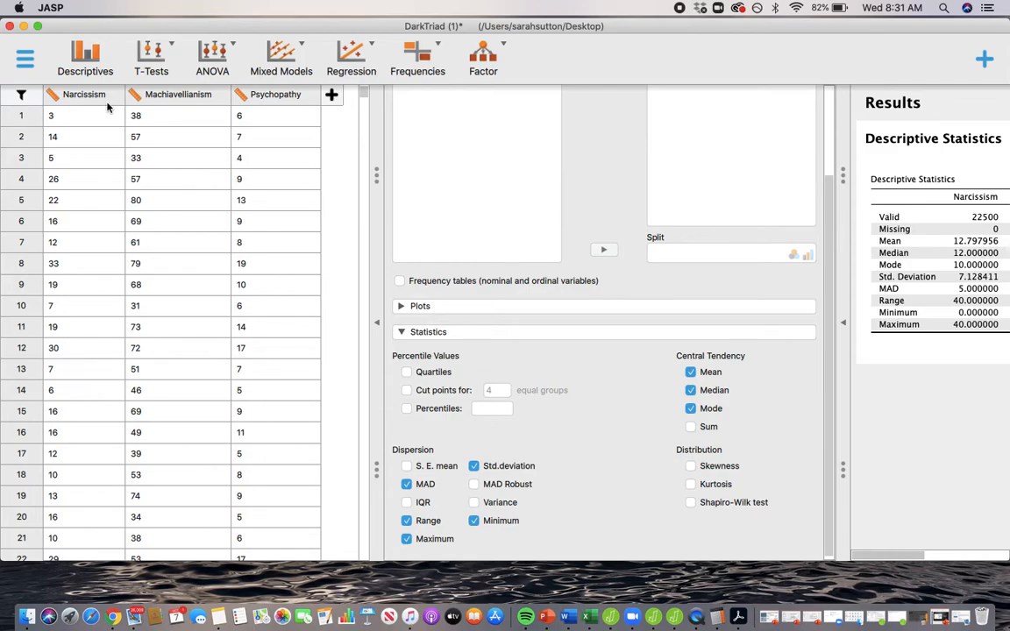
Build and apply a data filter that keeps only rows with Psychopathy > 30
click(21, 96)
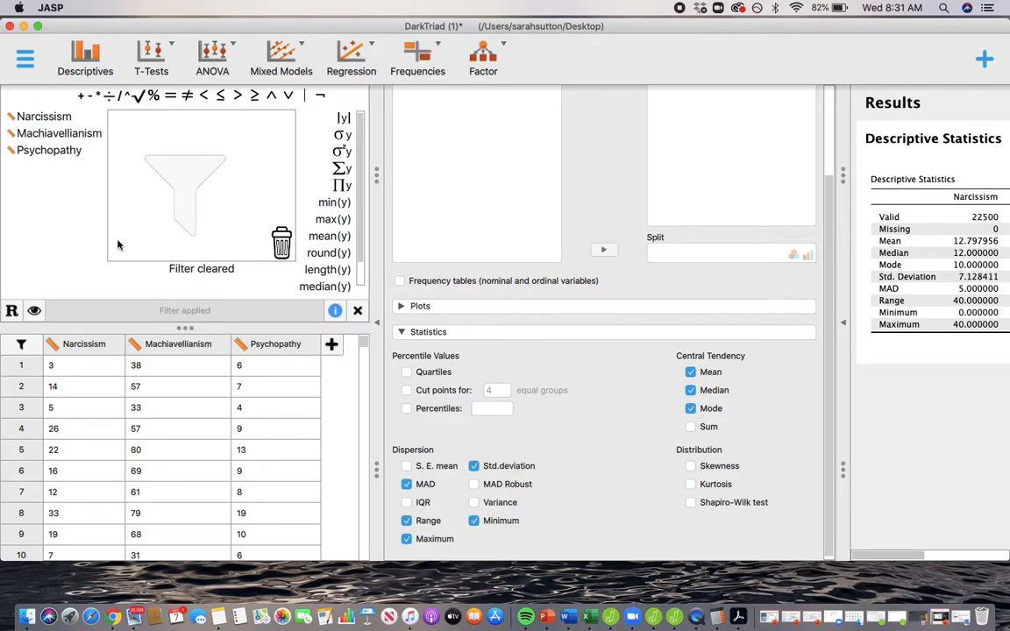
drag(377, 176, 496, 177)
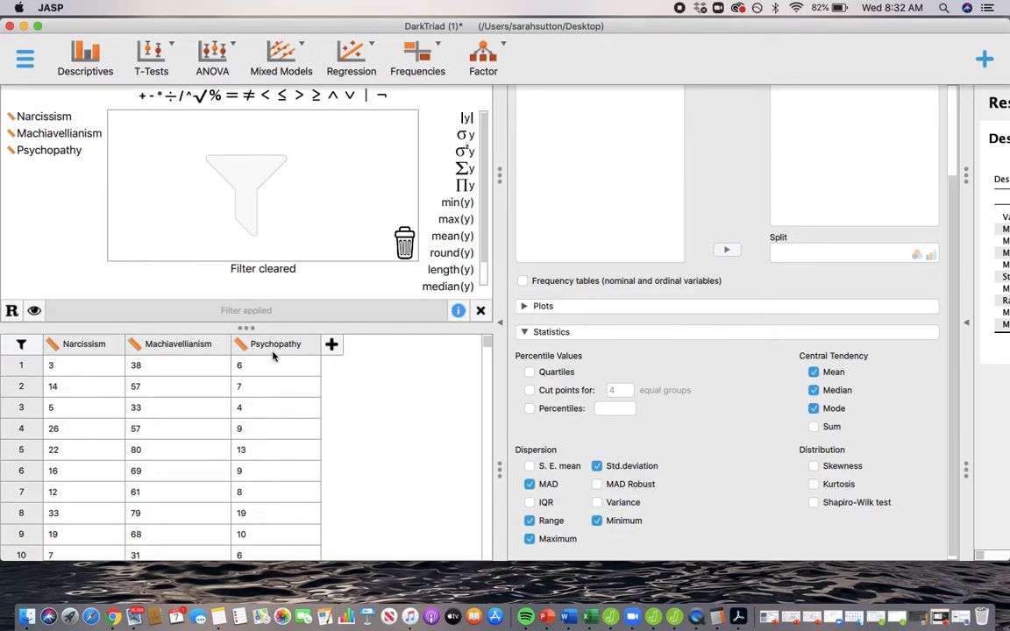
double_click(46, 149)
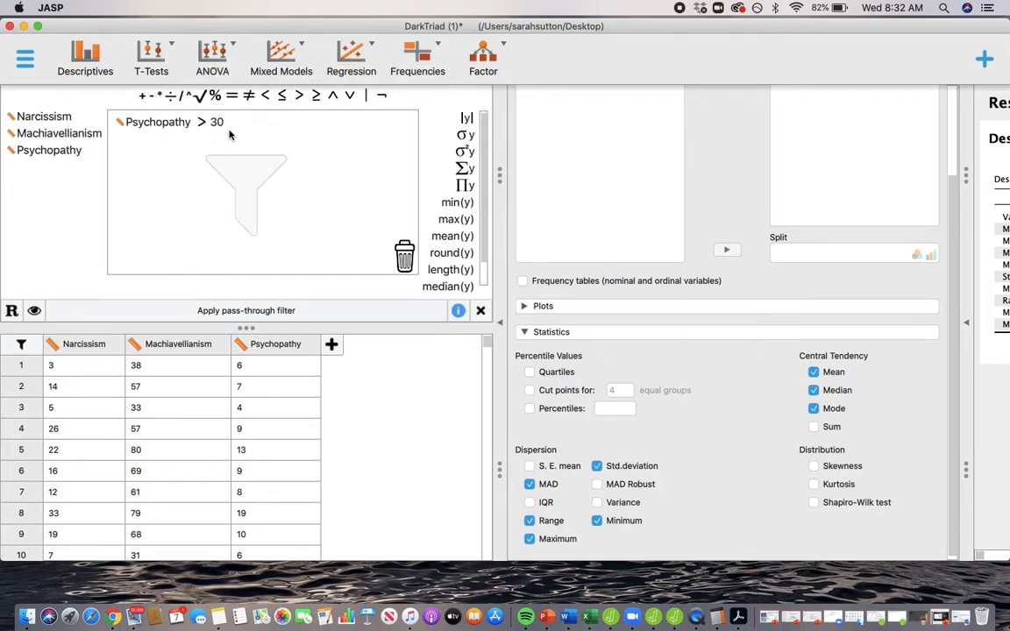
click(305, 311)
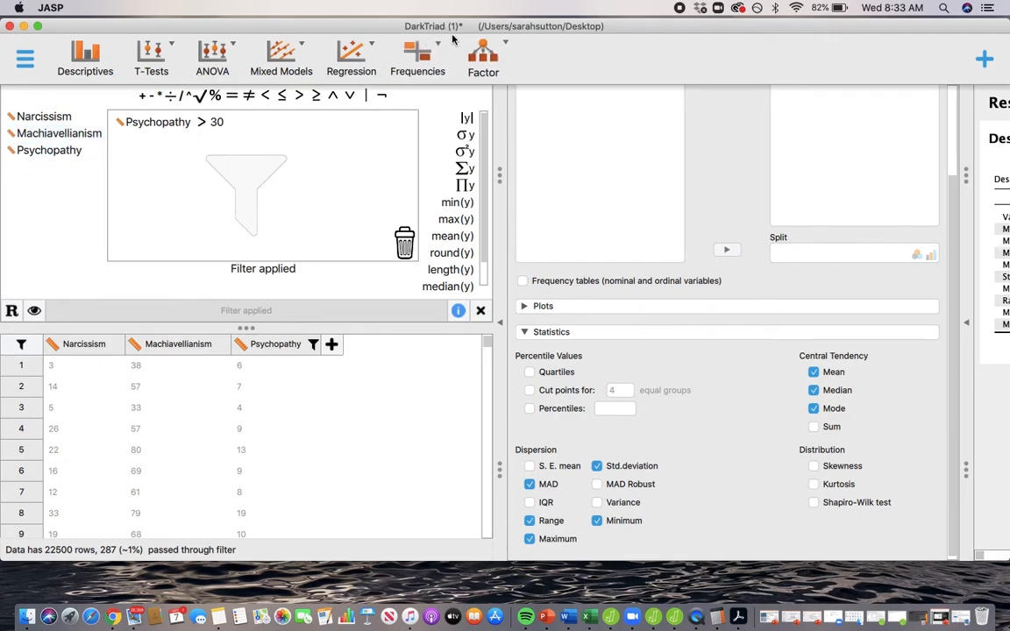
Add the conditions Narcissism > 20 and Machiavellianism > 80 to the data filter and apply it
click(63, 116)
drag(299, 97, 193, 136)
text(20)
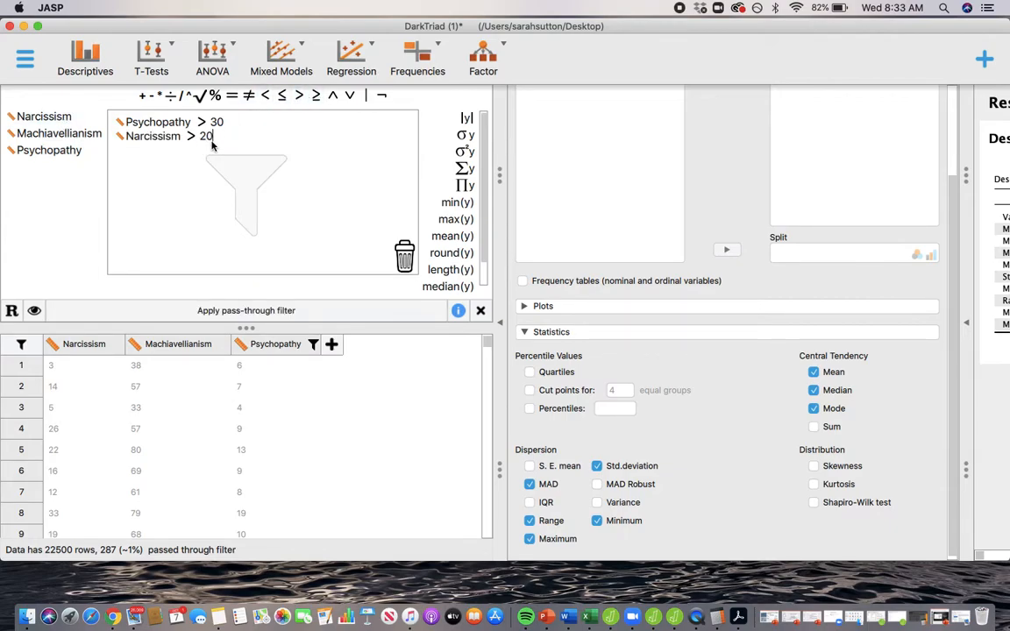
click(88, 138)
drag(299, 94, 230, 147)
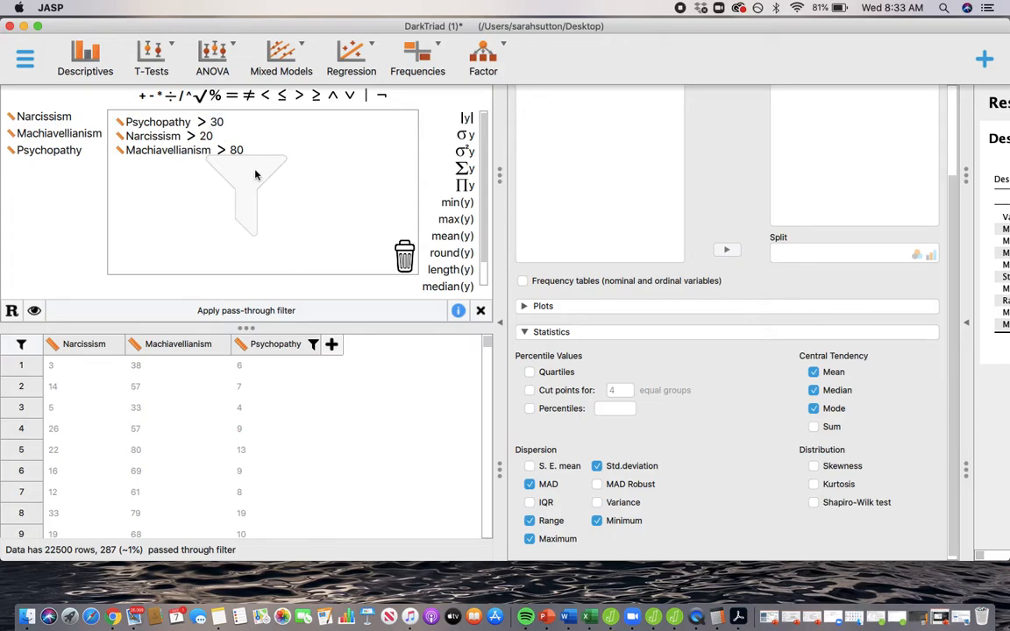
click(273, 312)
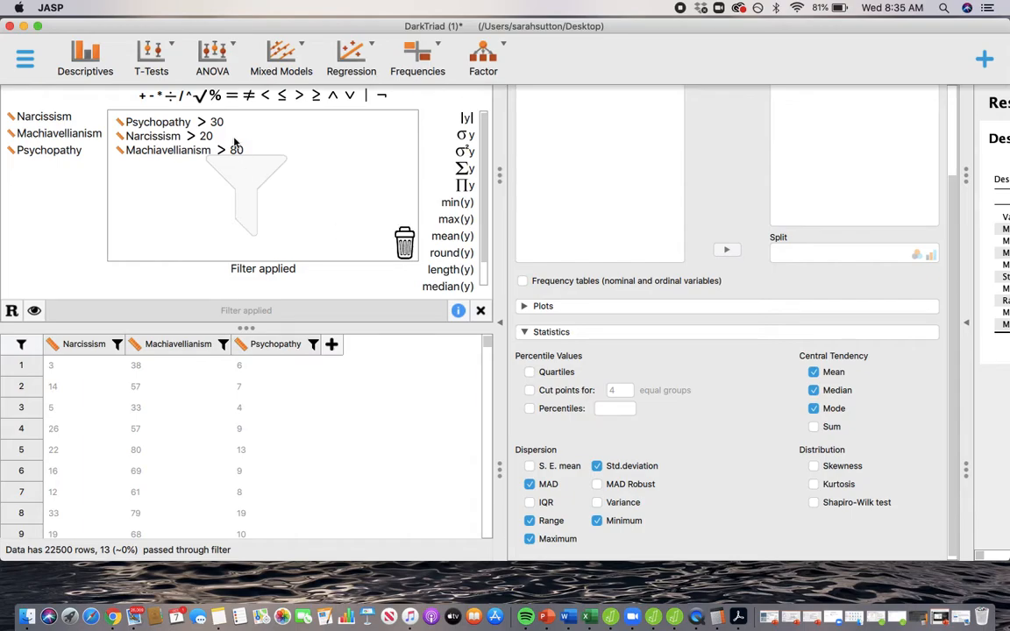
Erase all filter conditions and hide the filter editor and data table
double_click(404, 245)
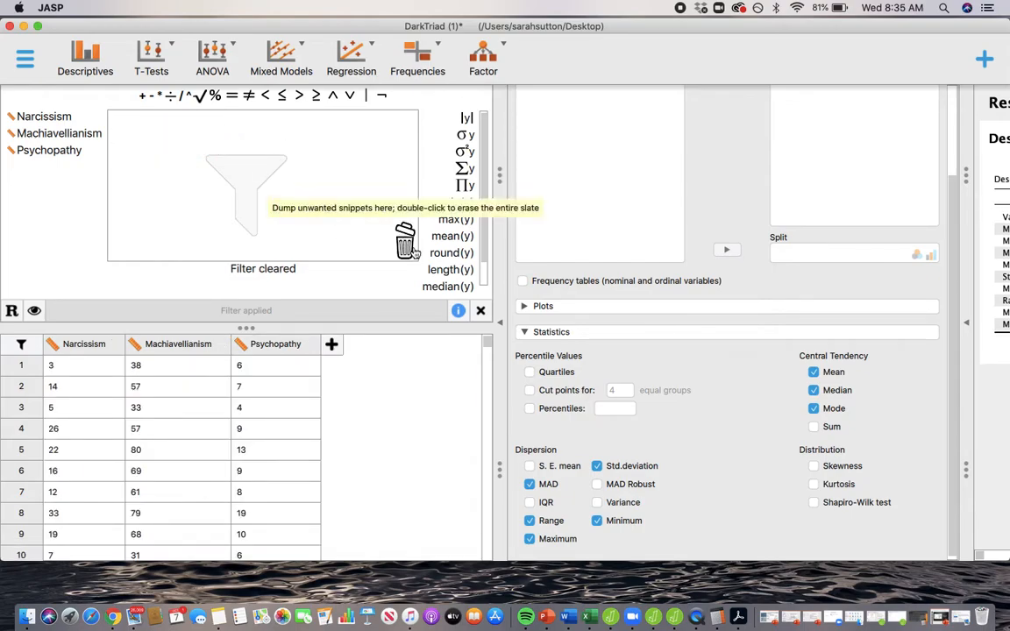
click(482, 312)
drag(500, 155, 19, 182)
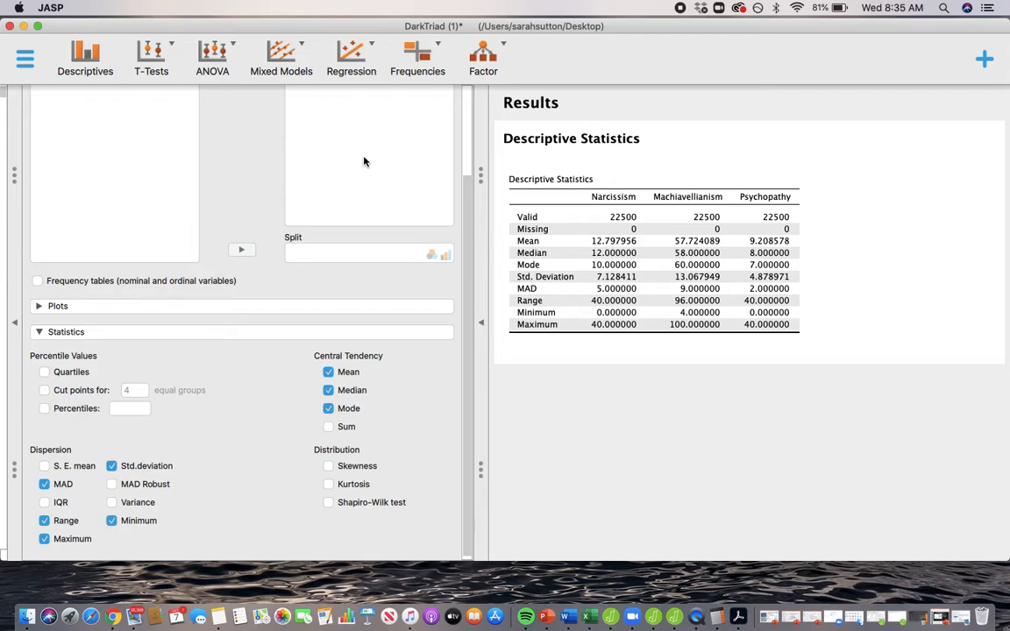
Run a classical correlation between Machiavellianism and Psychopathy
scroll(351, 149, up, 3)
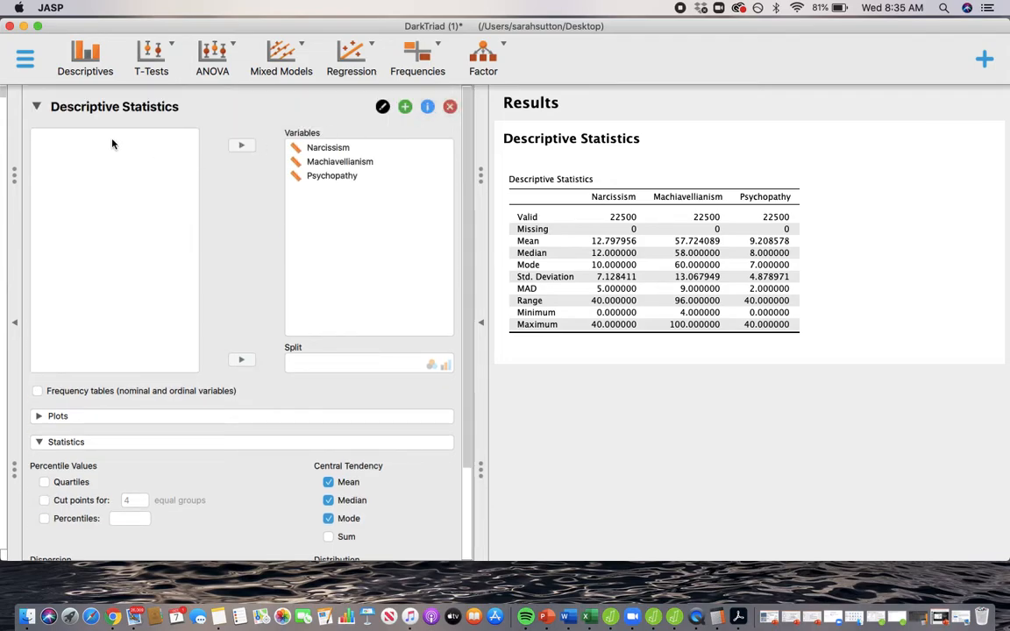
click(374, 48)
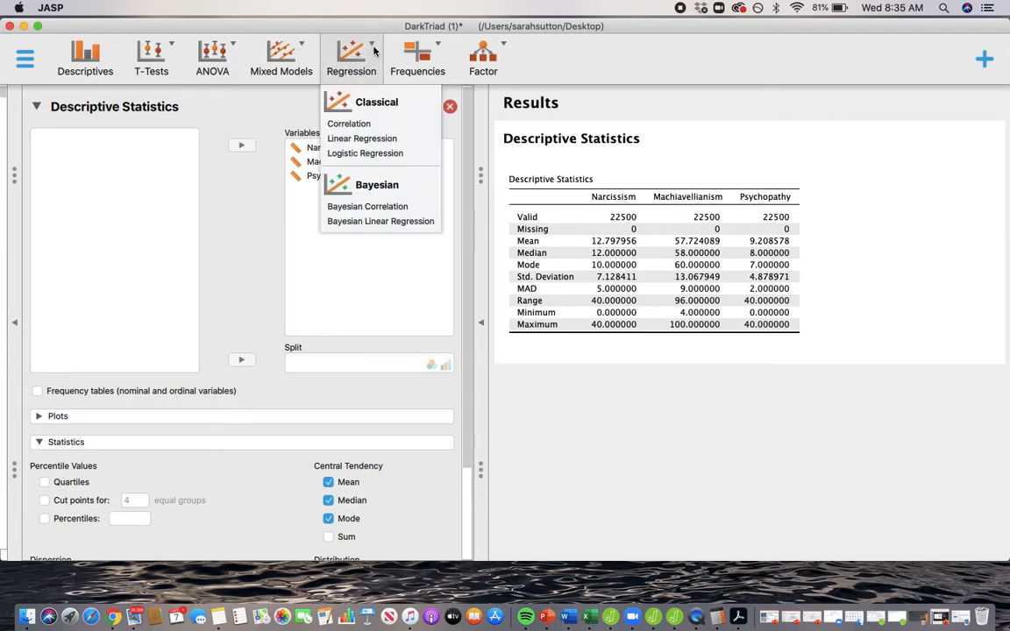
click(349, 124)
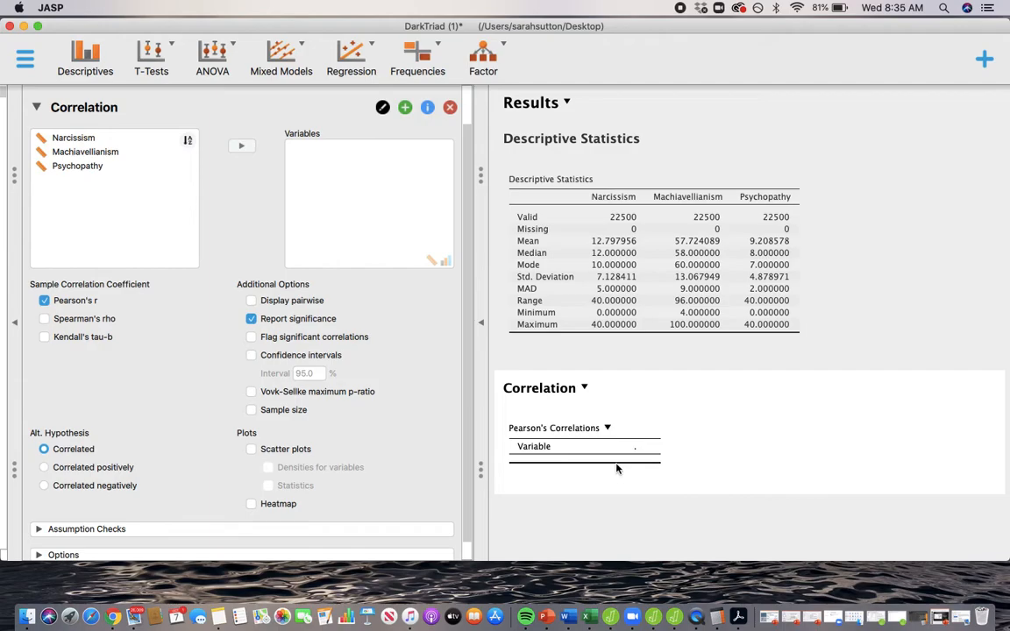
double_click(122, 153)
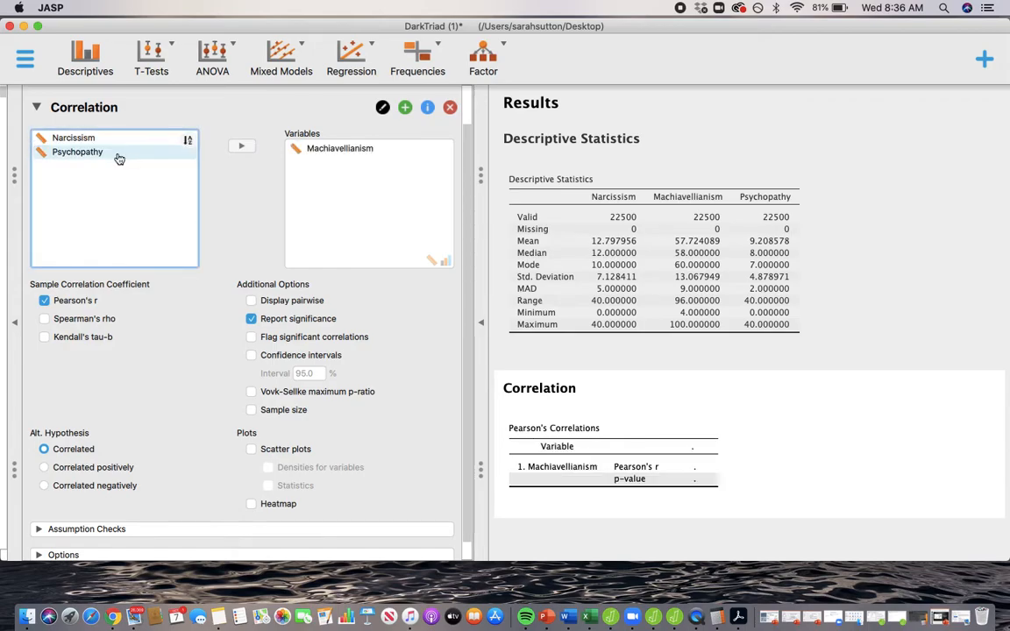
double_click(119, 155)
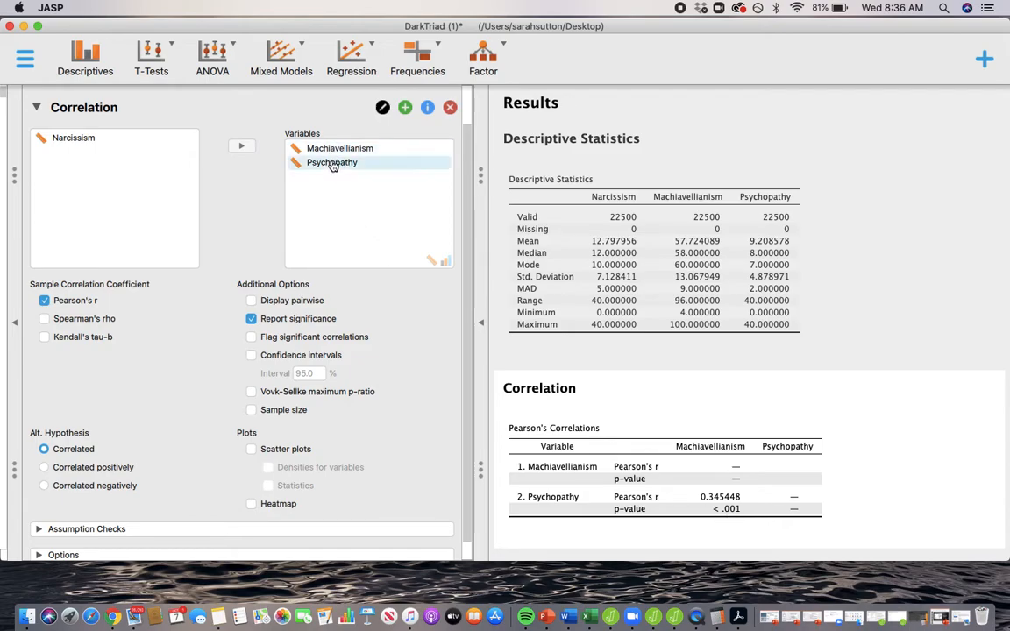
Add Spearman's rho to the correlation for comparison with Pearson's r, and remove it again
click(44, 319)
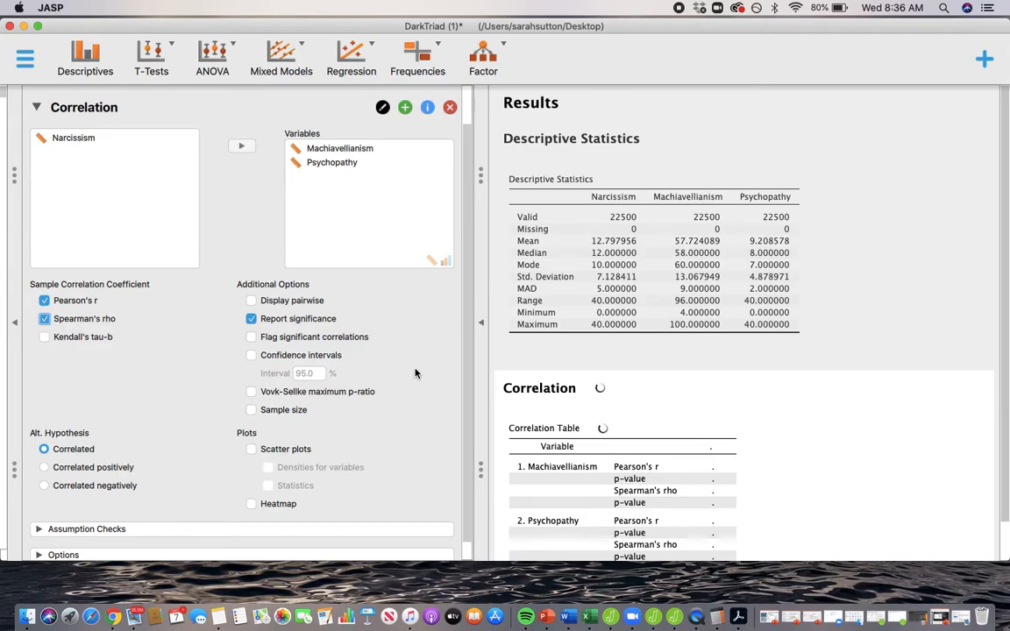
scroll(623, 474, down, 3)
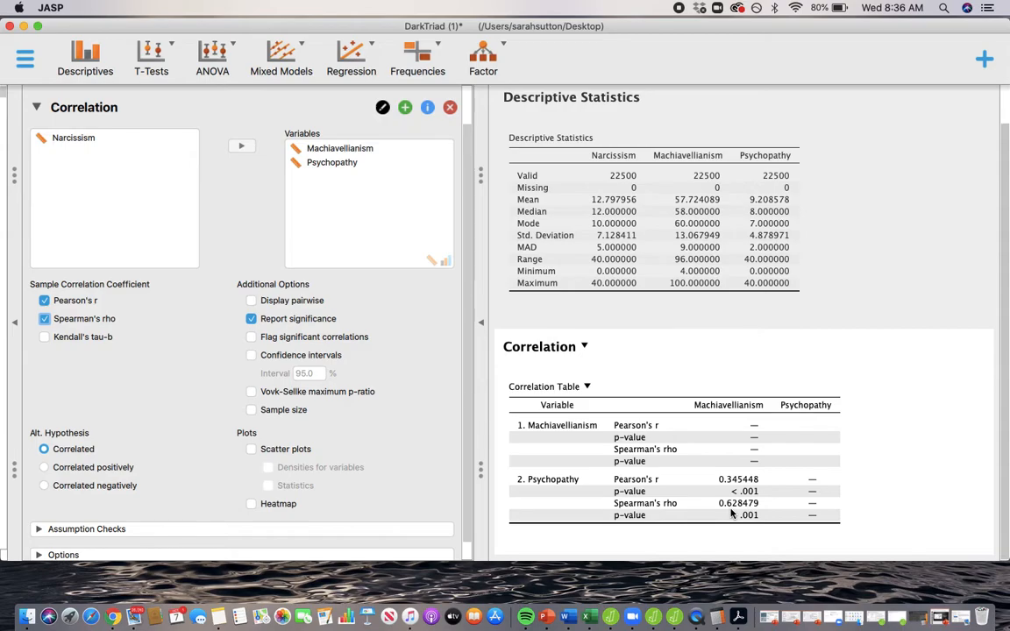
click(44, 320)
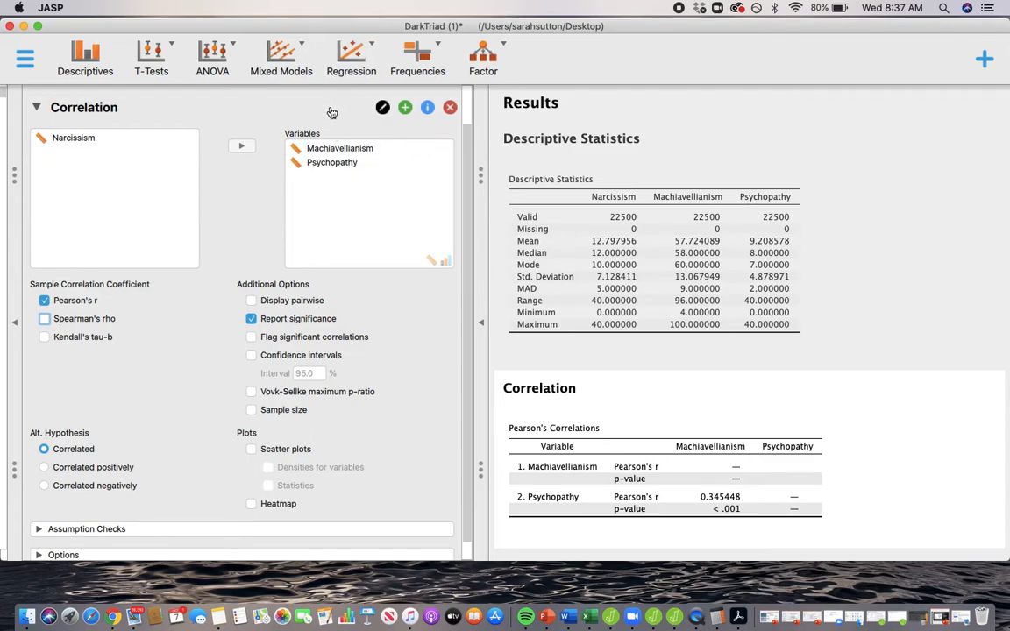
Run a classical linear regression with Psychopathy as the dependent variable and Machiavellianism as the covariate
click(368, 57)
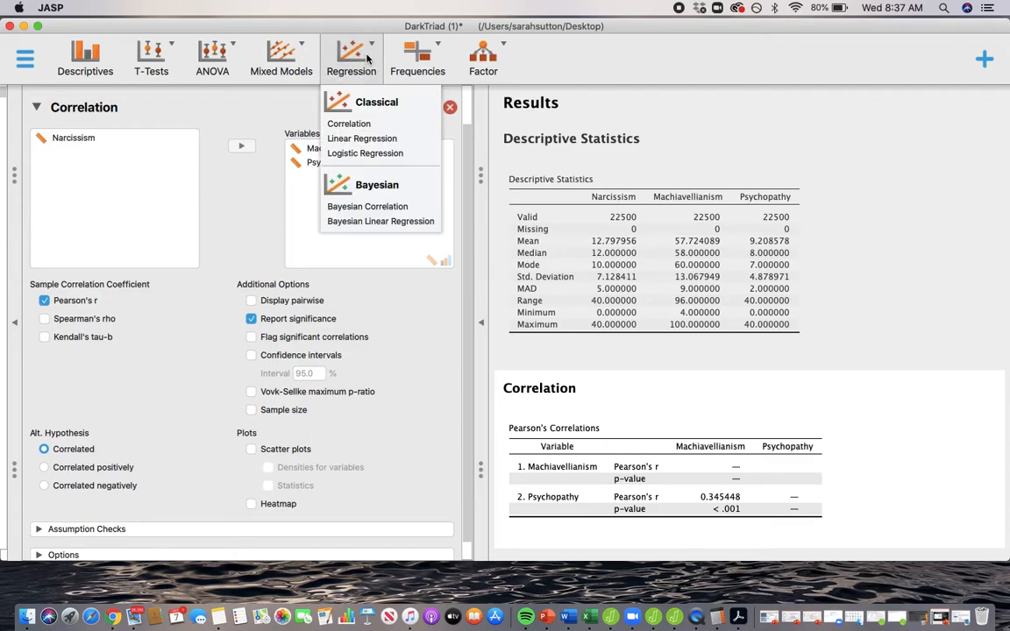
click(361, 139)
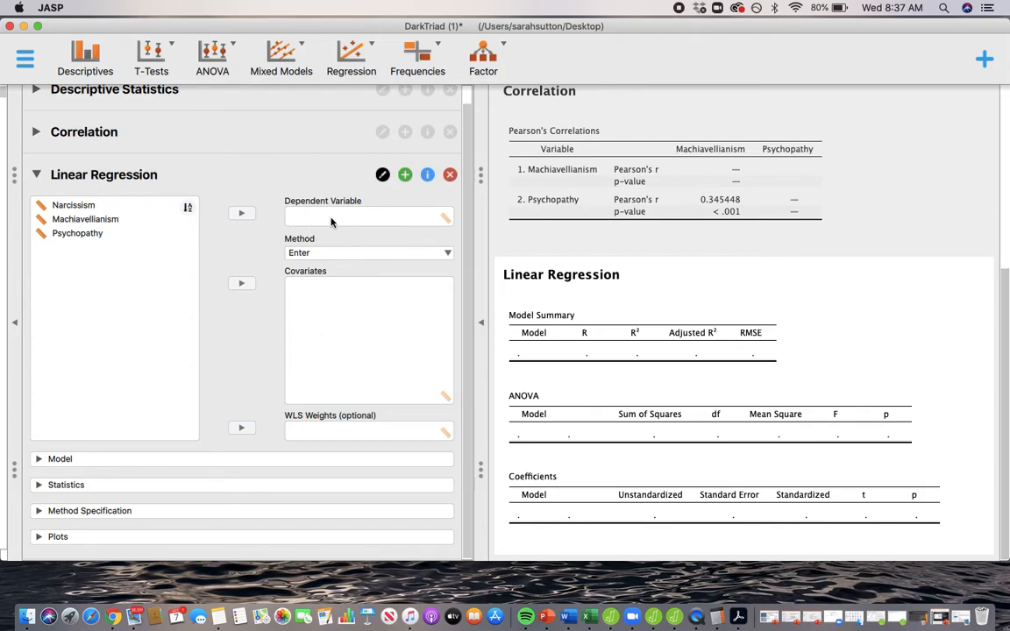
click(120, 230)
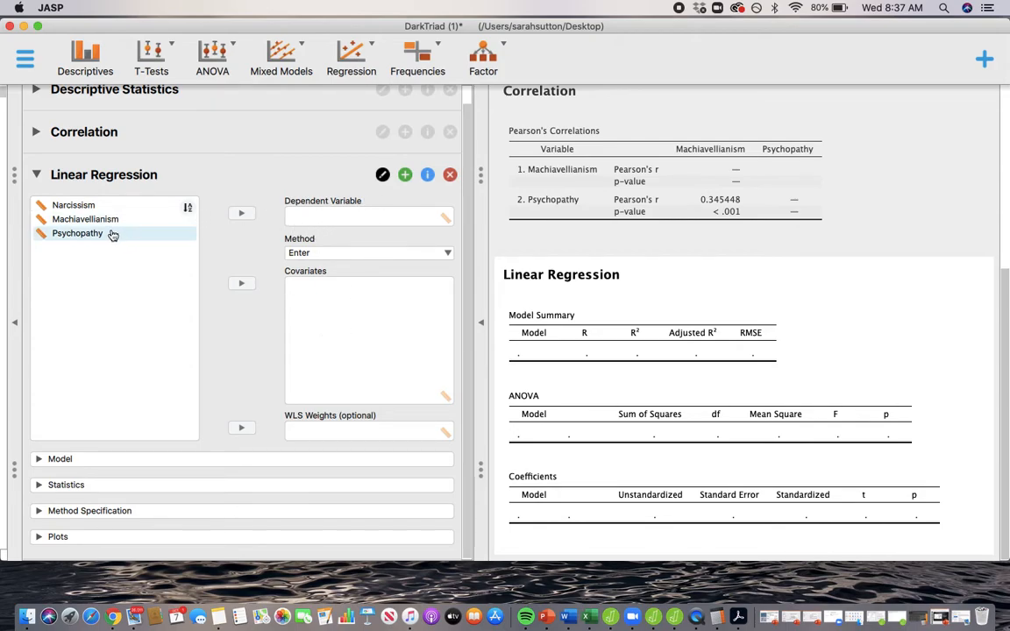
double_click(111, 232)
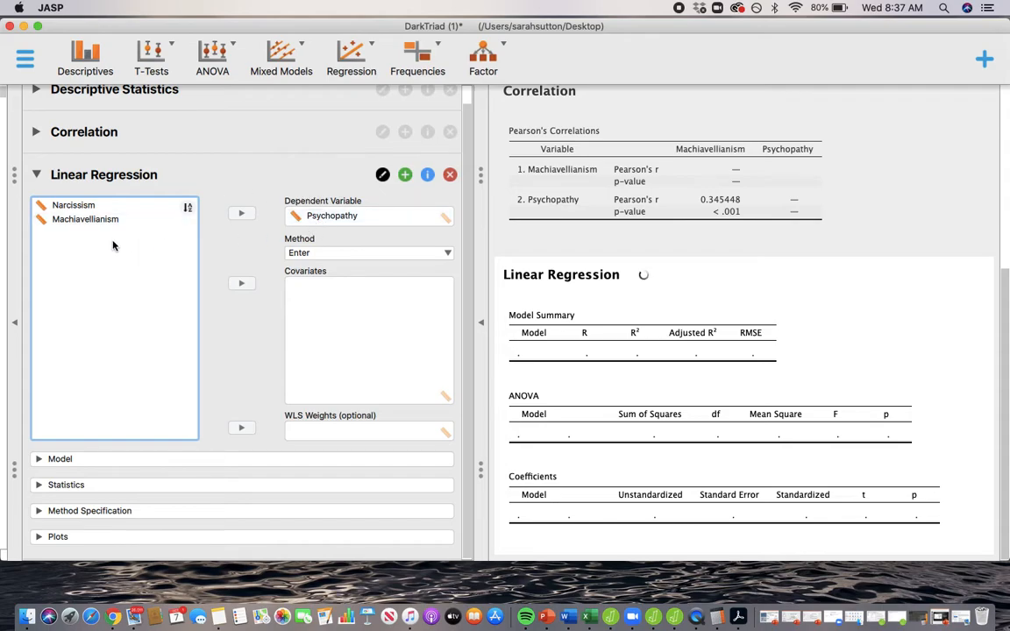
drag(102, 223, 372, 304)
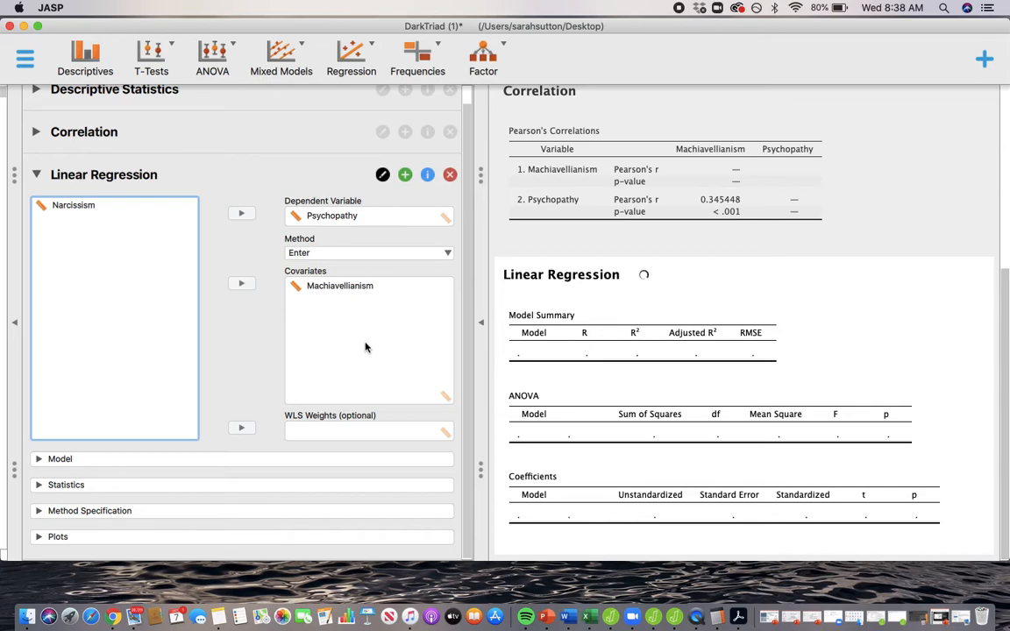
Examine the regression's model summary, ANOVA and coefficients tables
scroll(580, 285, down, 1)
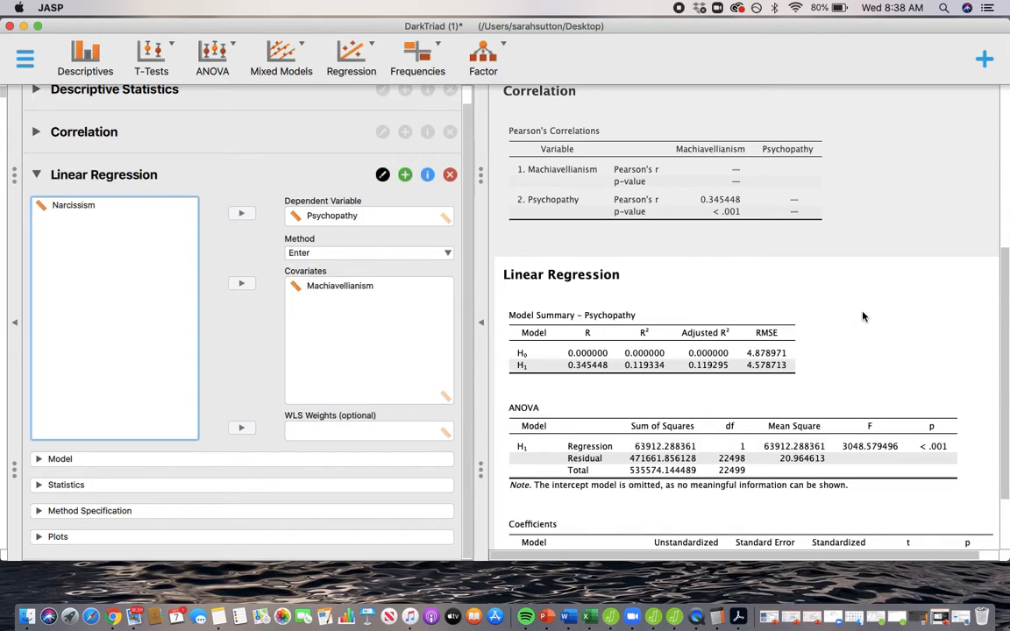
scroll(863, 317, down, 3)
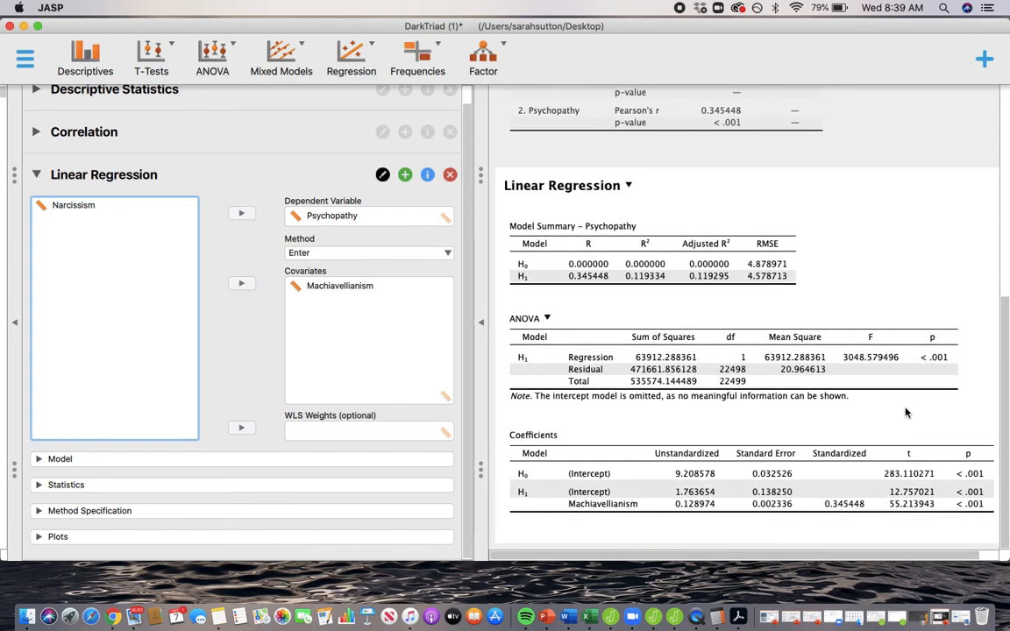
scroll(906, 412, up, 2)
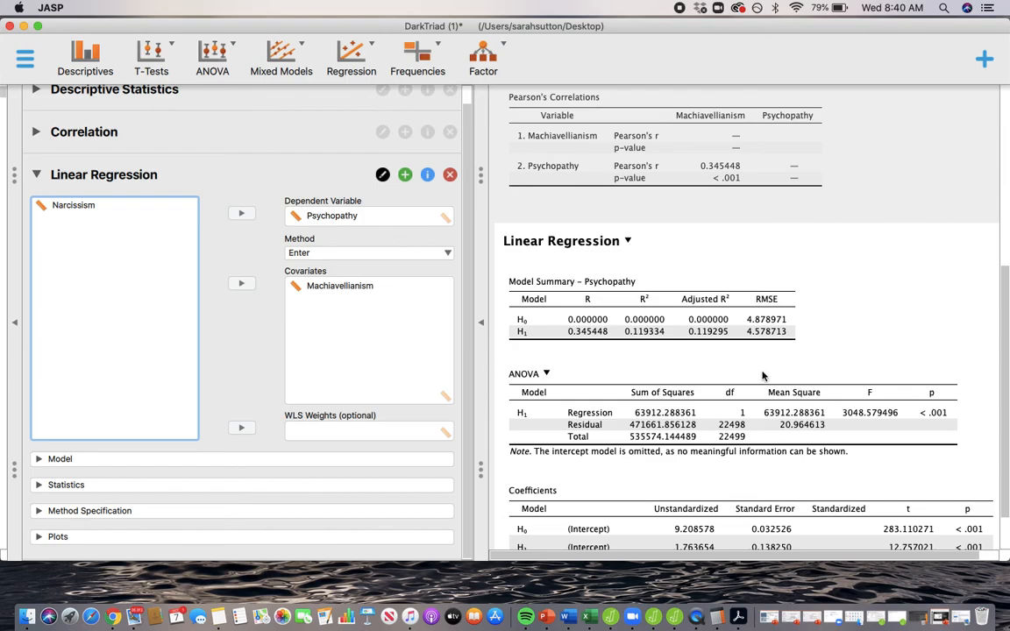
scroll(773, 384, up, 2)
scroll(773, 385, up, 2)
scroll(774, 385, down, 5)
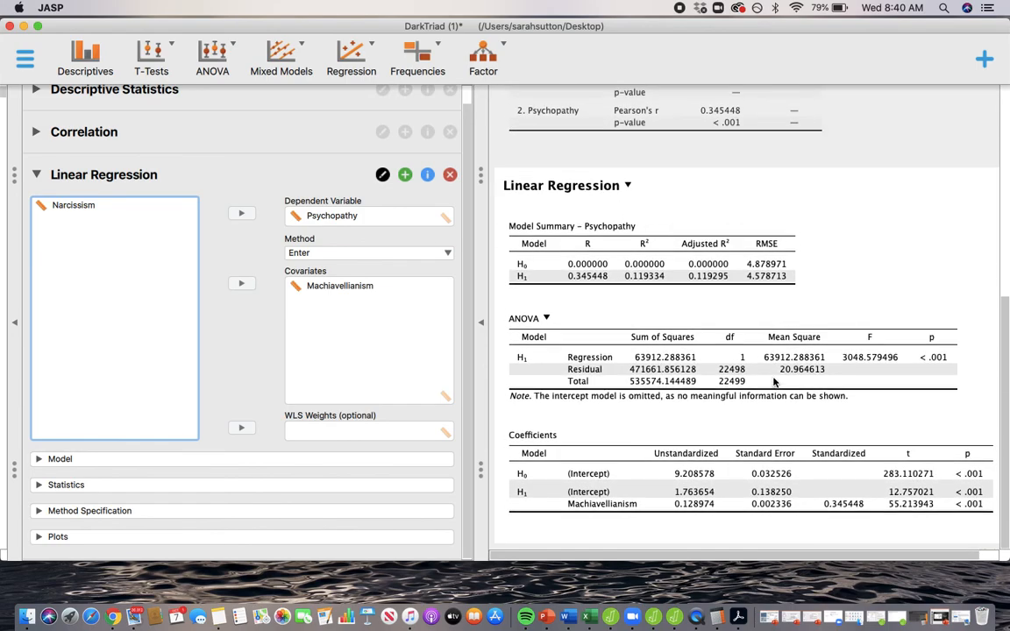